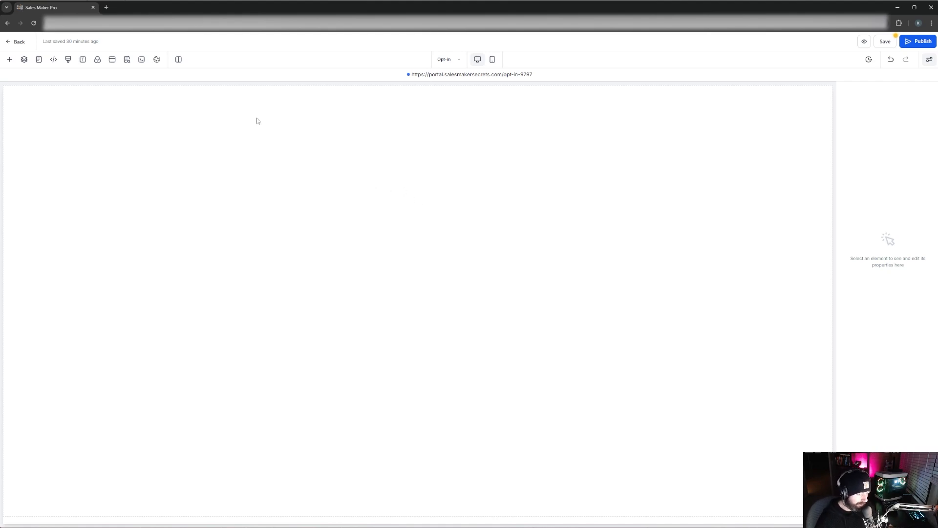
Add the dark Main Headline welcome section and, below it, the light prebuilt About section with the man's portrait.
click(9, 59)
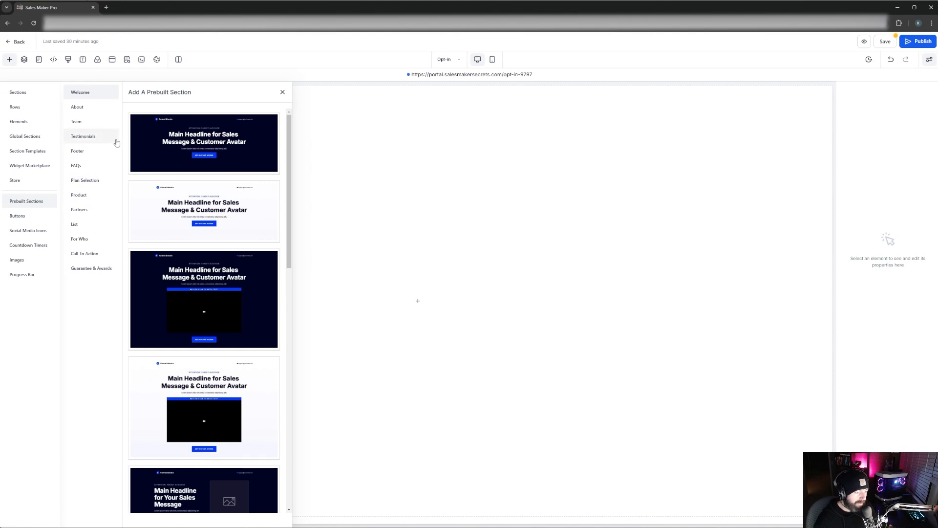
drag(157, 135, 443, 174)
click(87, 111)
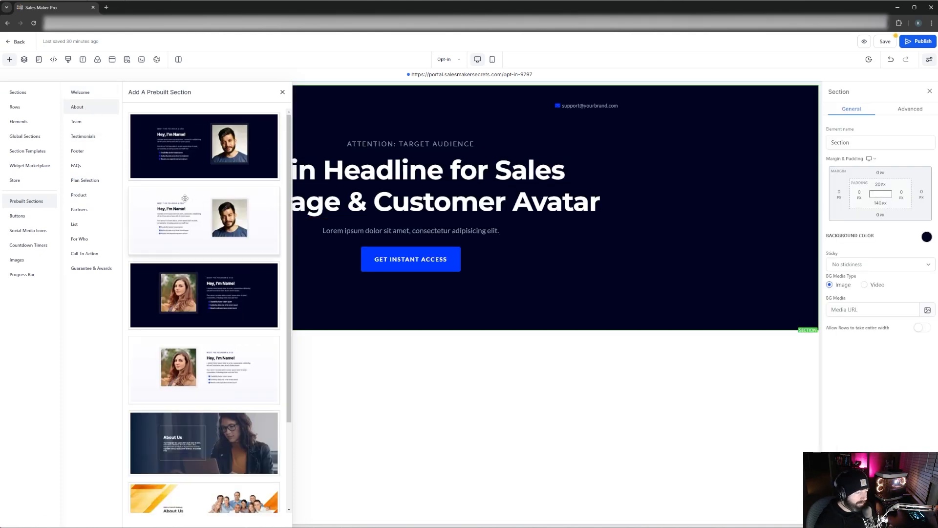
drag(184, 197, 498, 429)
Add the prebuilt dark testimonials section, the light Frequently Asked Questions section and the Meet the Team of Professionals section.
click(81, 138)
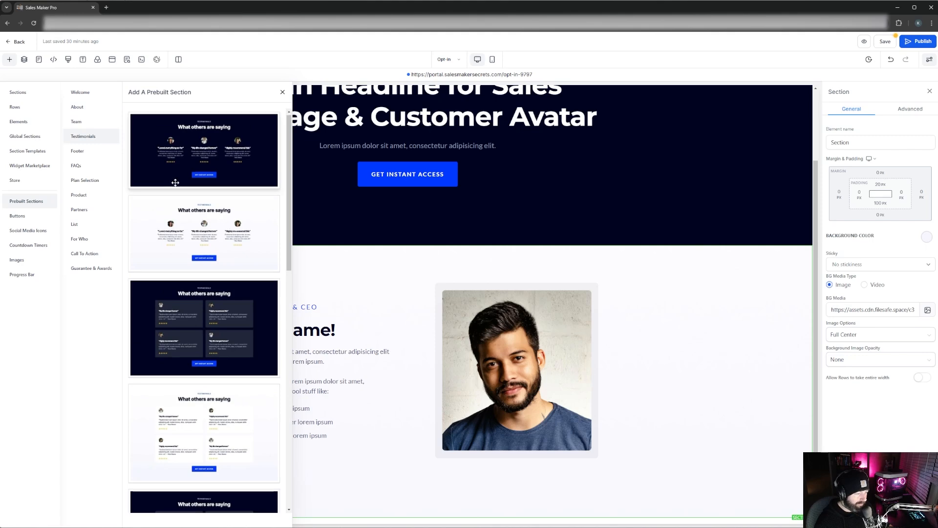
scroll(176, 181, down, 5)
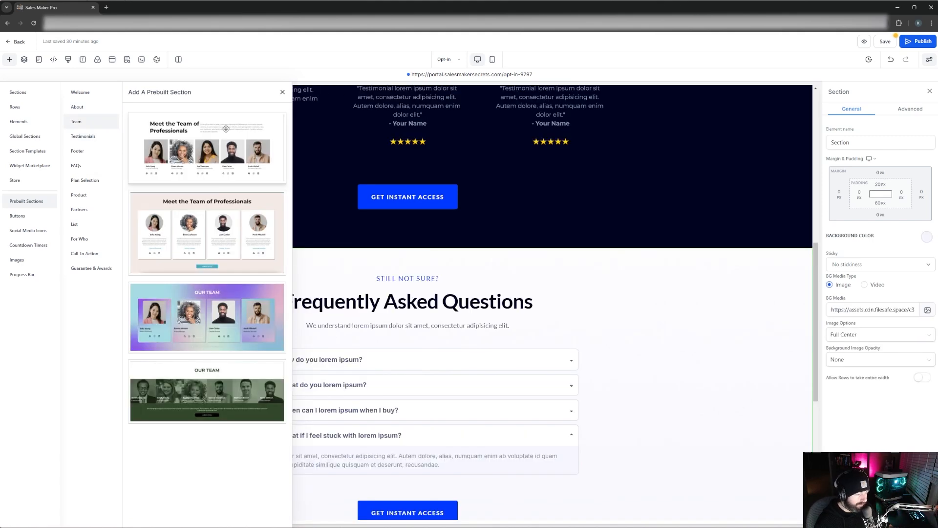
drag(226, 129, 497, 329)
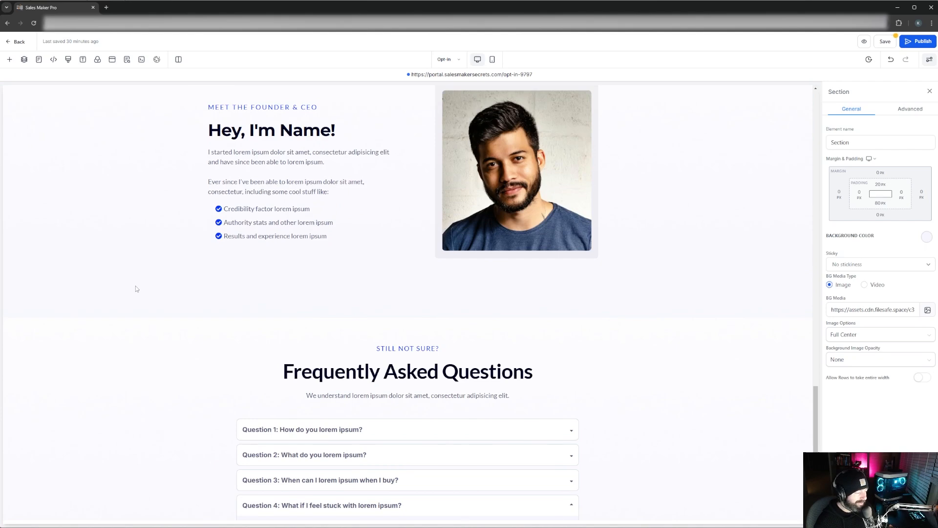
Move the Meet the Team of Professionals section up until it sits above the testimonials section.
scroll(136, 289, up, 12)
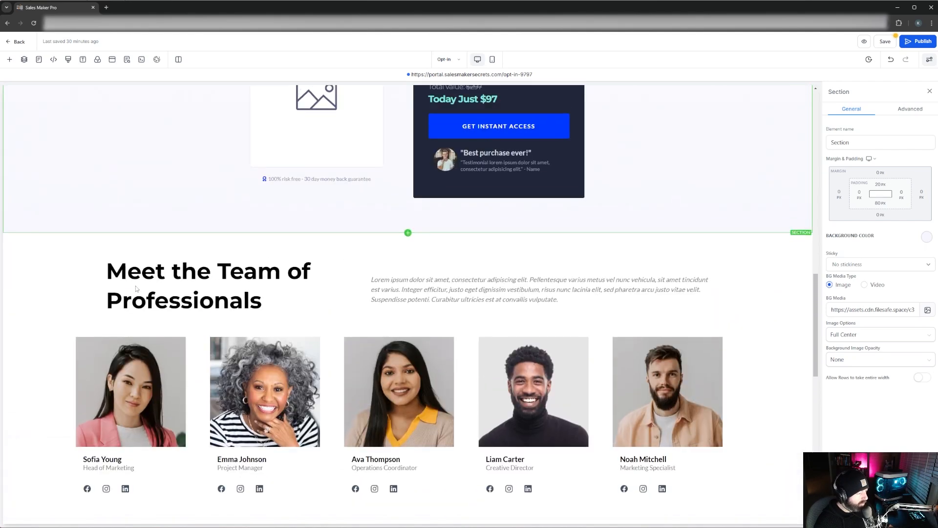
scroll(137, 289, up, 15)
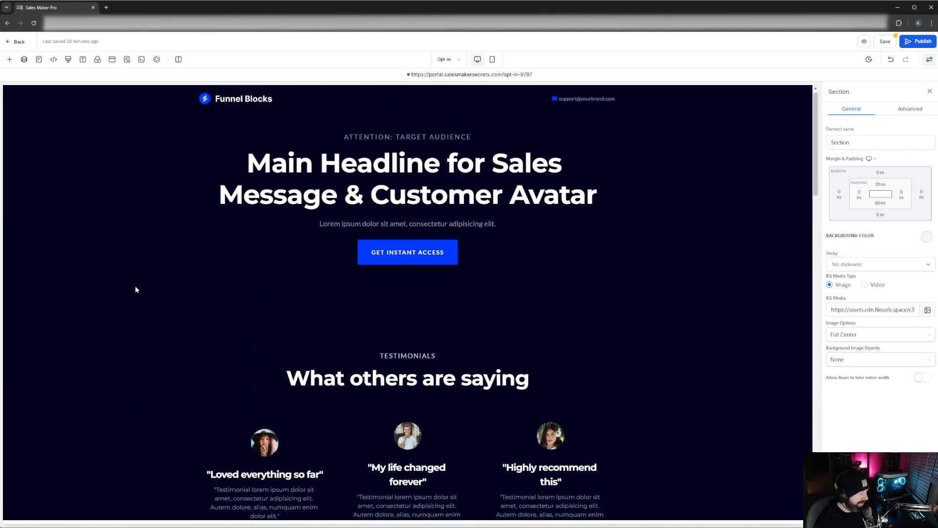
scroll(135, 287, up, 1)
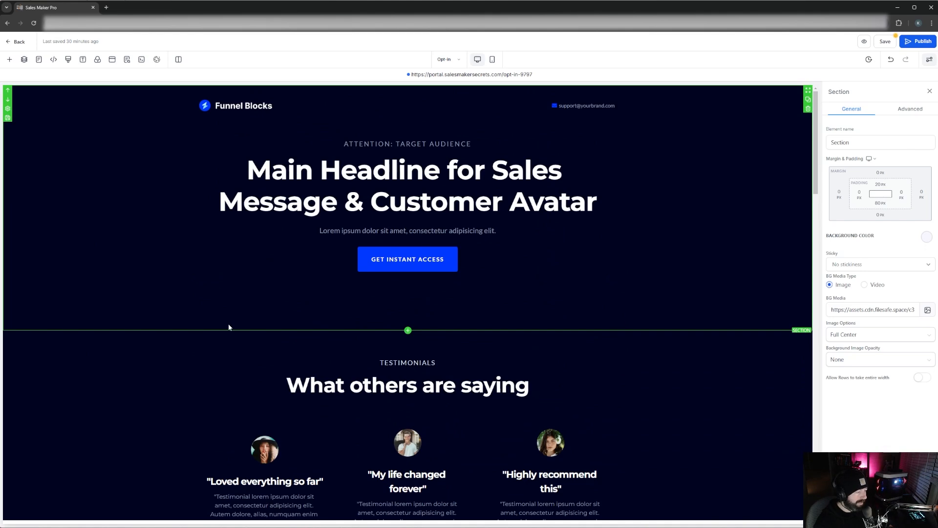
scroll(171, 240, down, 8)
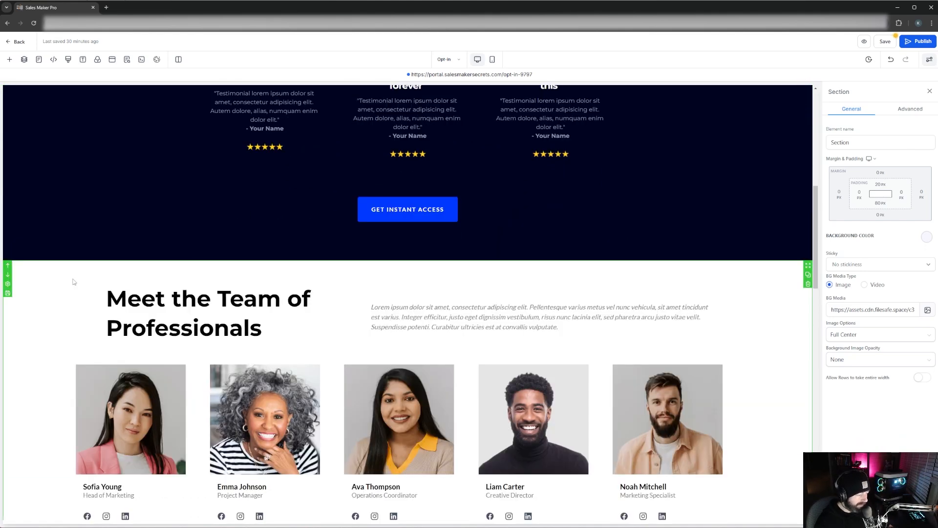
click(7, 265)
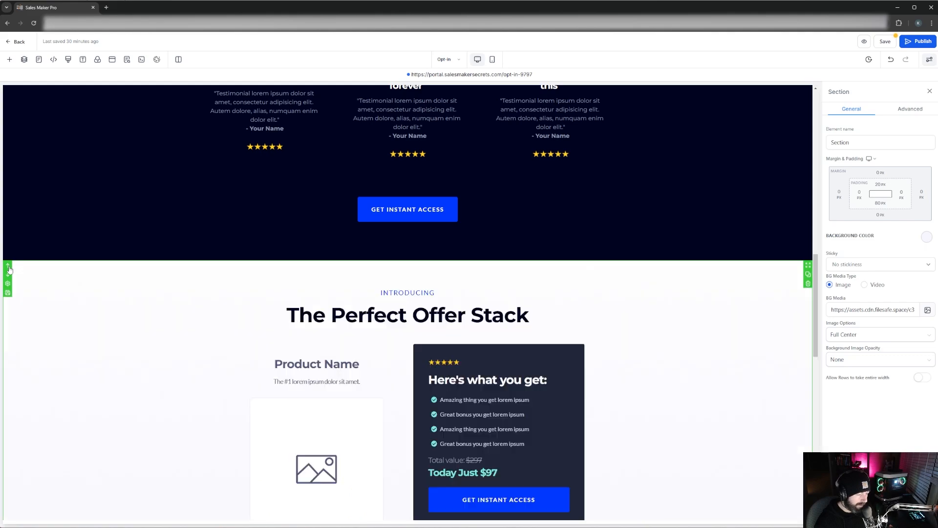
Move the founder About section up one place so it sits above the Perfect Offer Stack section.
scroll(240, 266, down, 10)
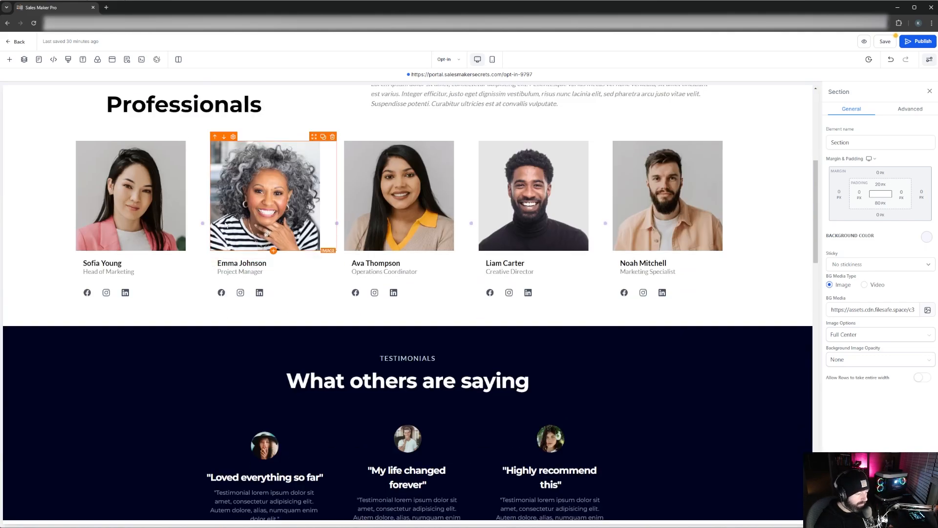
scroll(148, 236, down, 10)
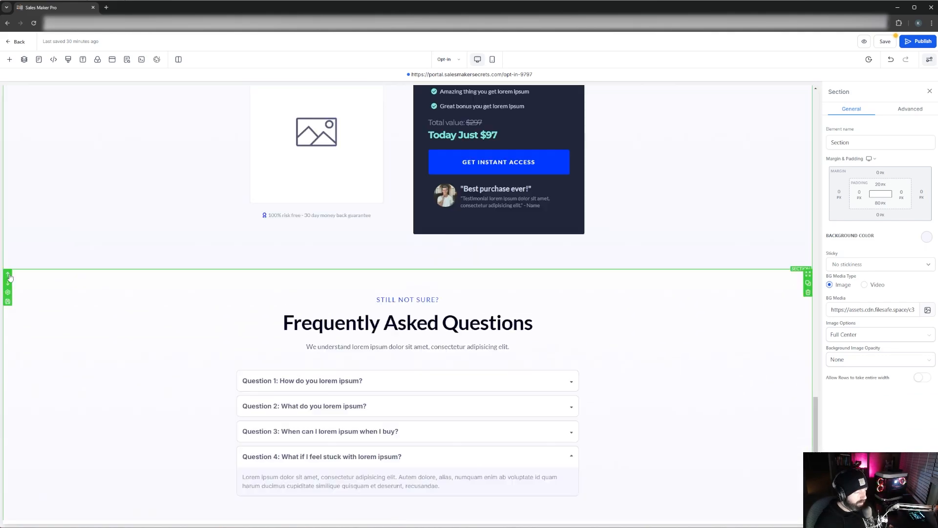
scroll(206, 262, up, 4)
scroll(141, 243, down, 5)
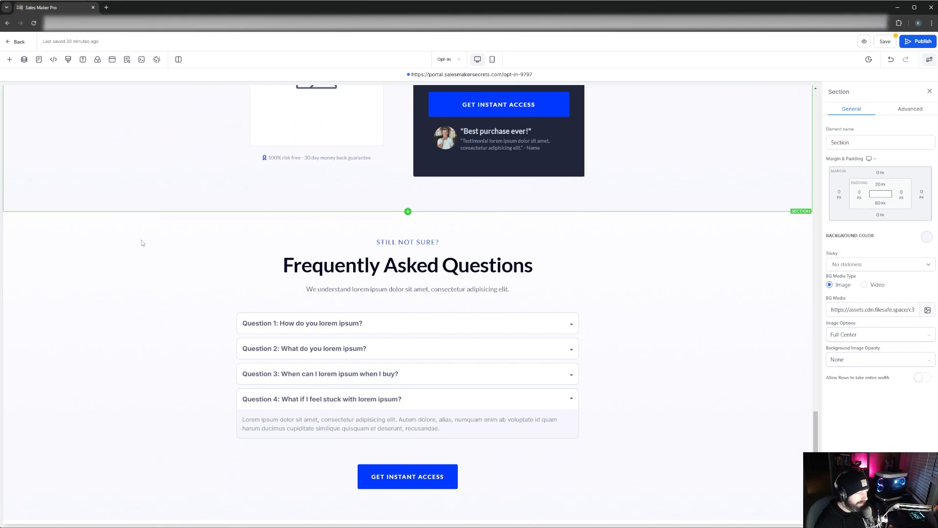
Examine the editable properties of the welcome section's sub headline, button, headline and logo image.
scroll(146, 259, up, 20)
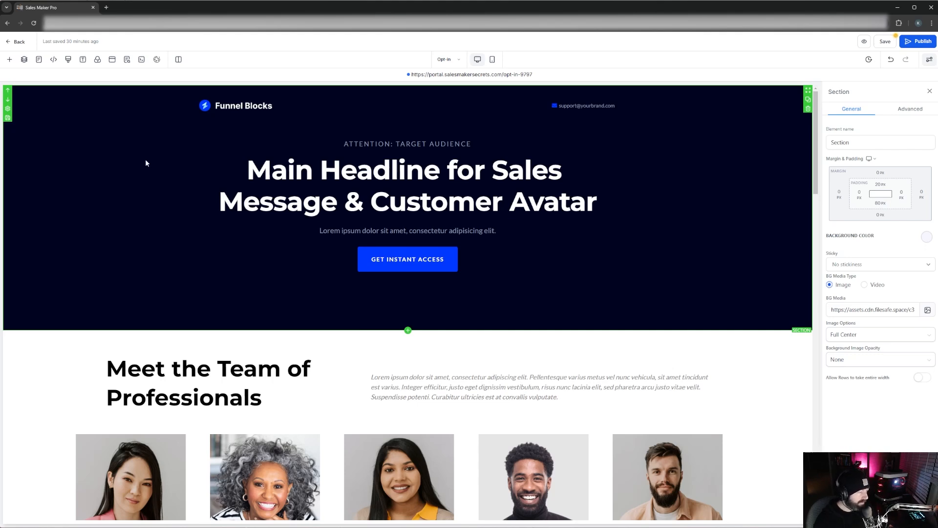
click(370, 144)
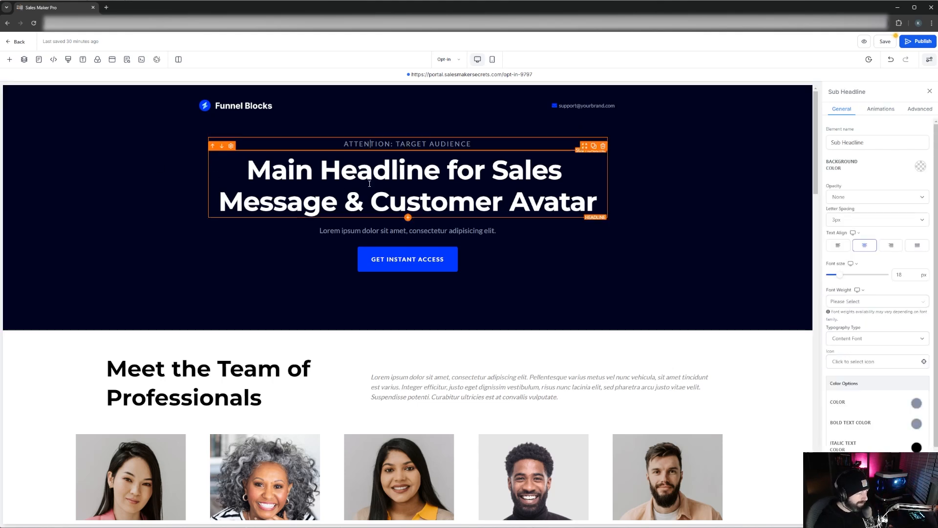
click(387, 257)
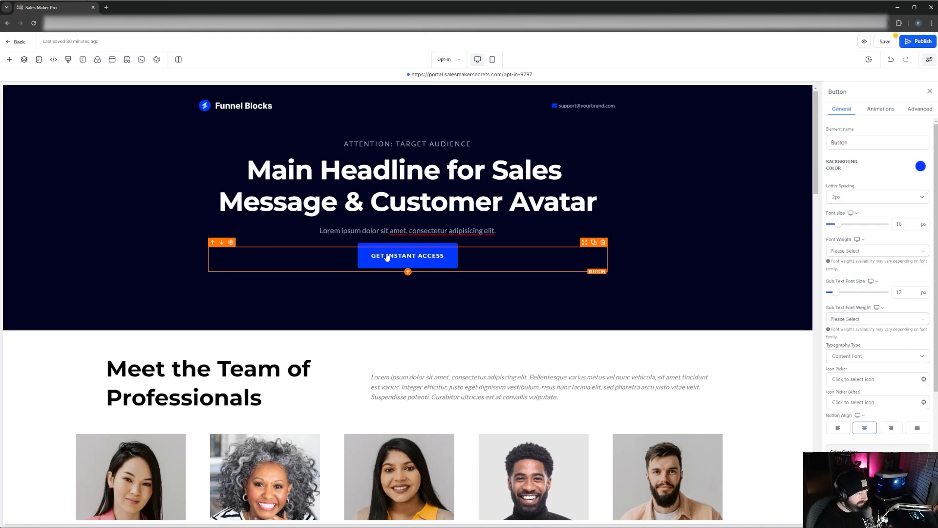
click(355, 181)
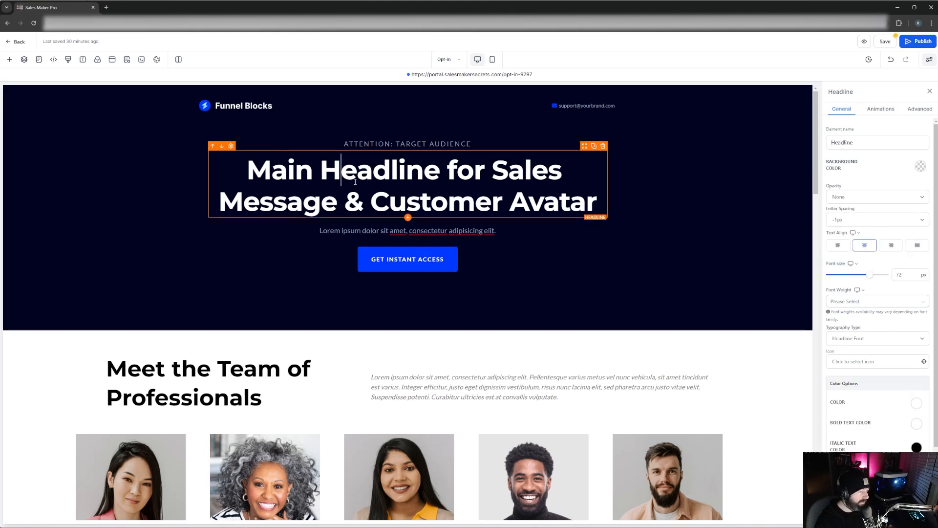
click(400, 105)
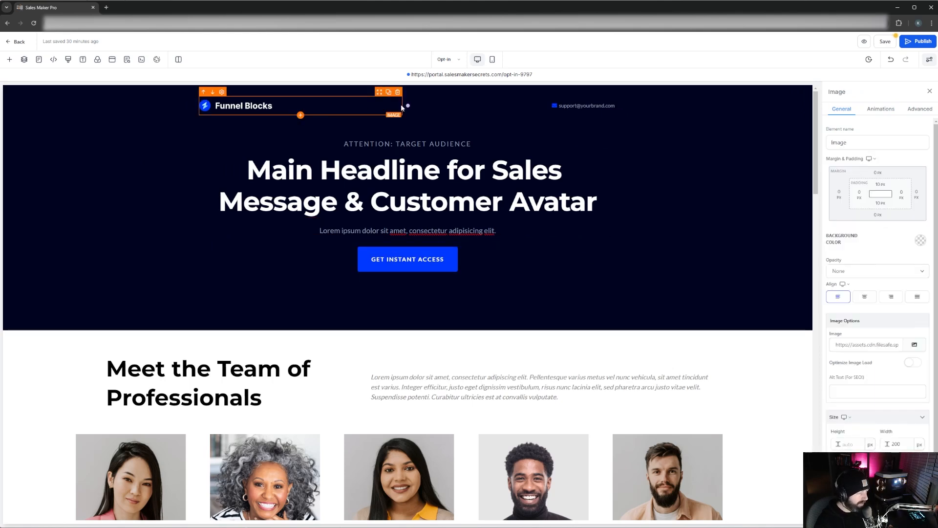
double_click(384, 170)
Change the welcome section's button to a red background and replace its text with SIGN UP.
click(448, 256)
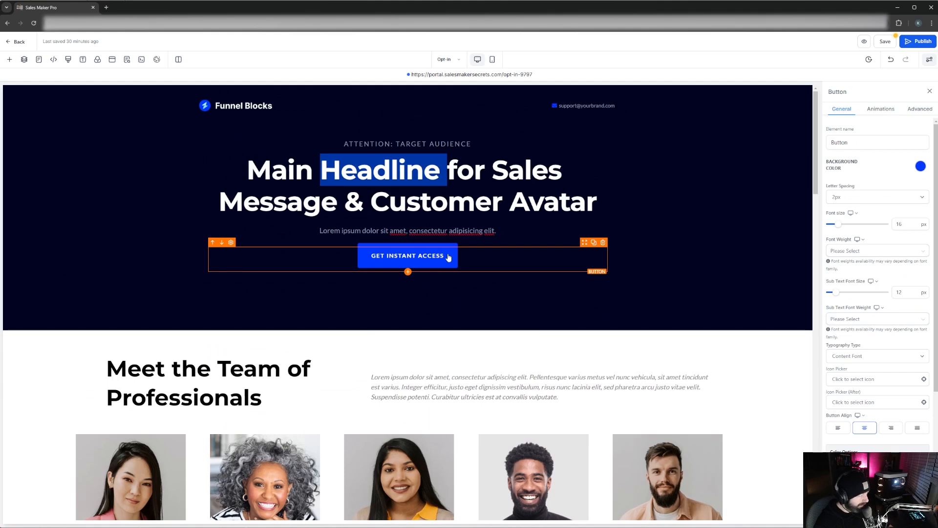
click(920, 166)
click(903, 186)
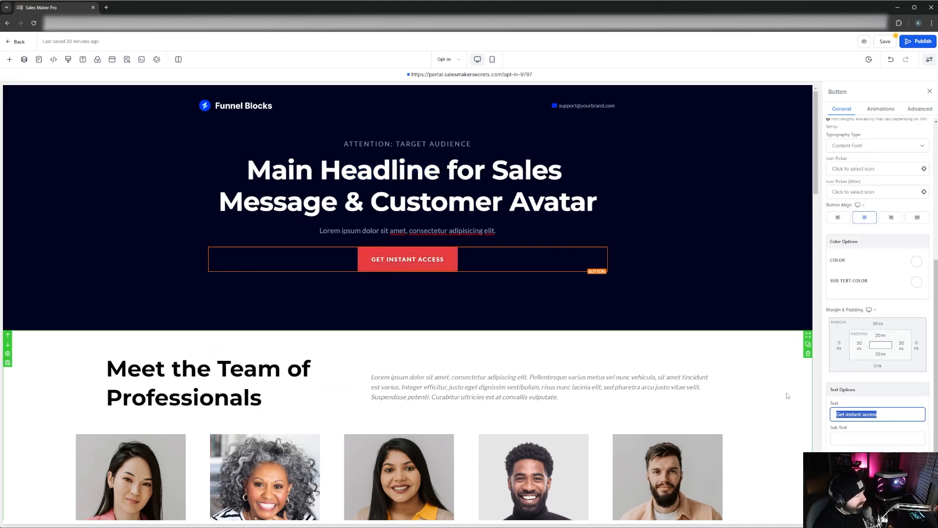
Replace the middle team member's photo with IMG_3115.jpeg from the media storage, using the file's link.
scroll(446, 236, down, 5)
click(446, 236)
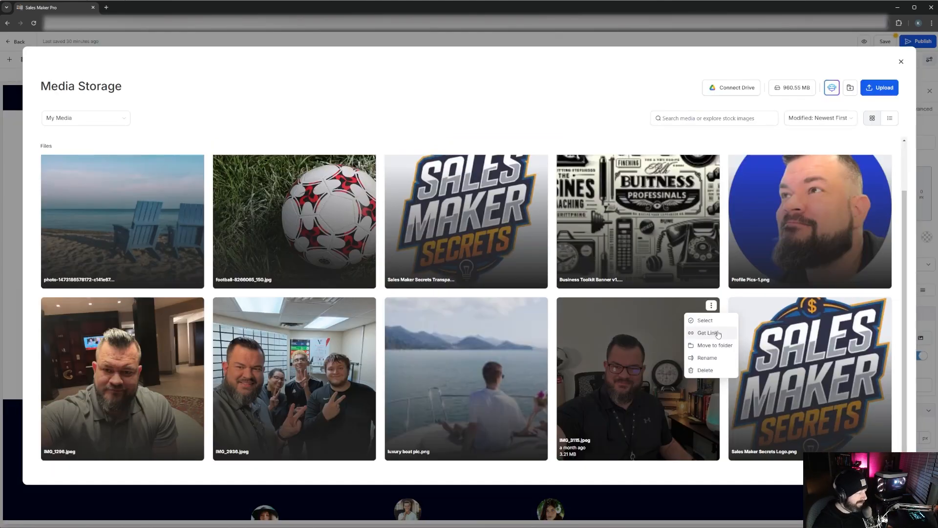
click(718, 335)
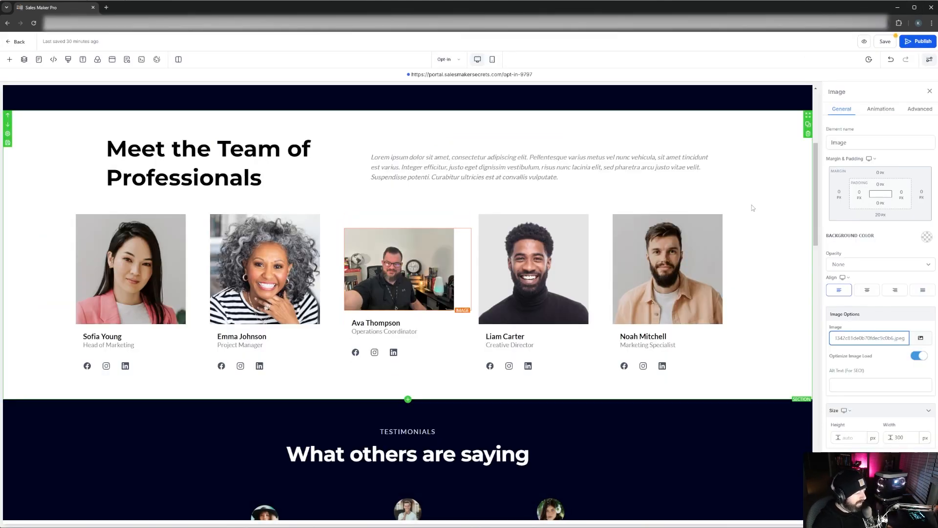
Set the background color of the Perfect Offer Stack section to black.
scroll(763, 186, up, 5)
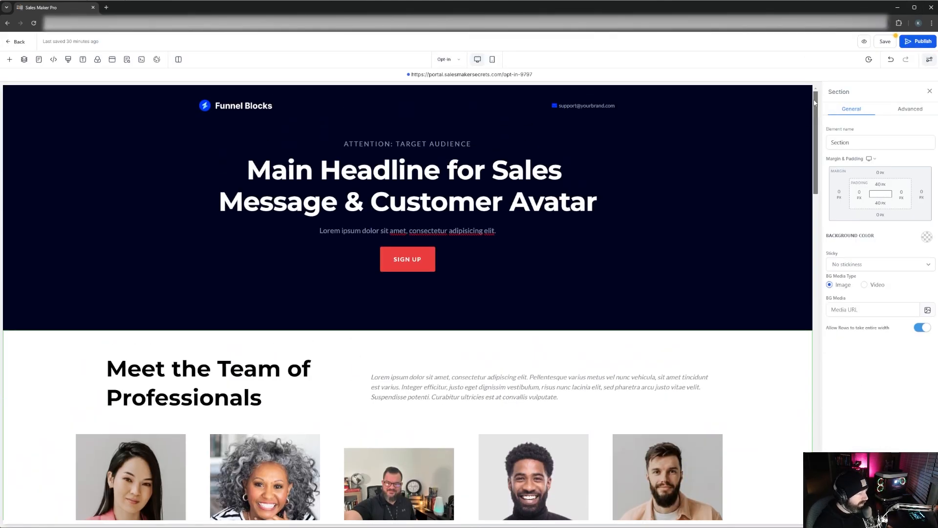
click(787, 134)
scroll(748, 303, down, 5)
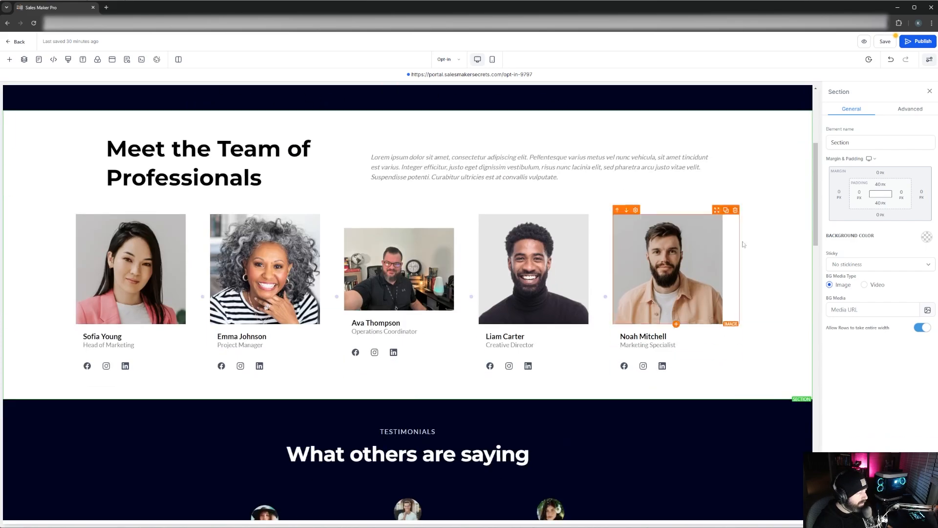
scroll(733, 235, down, 5)
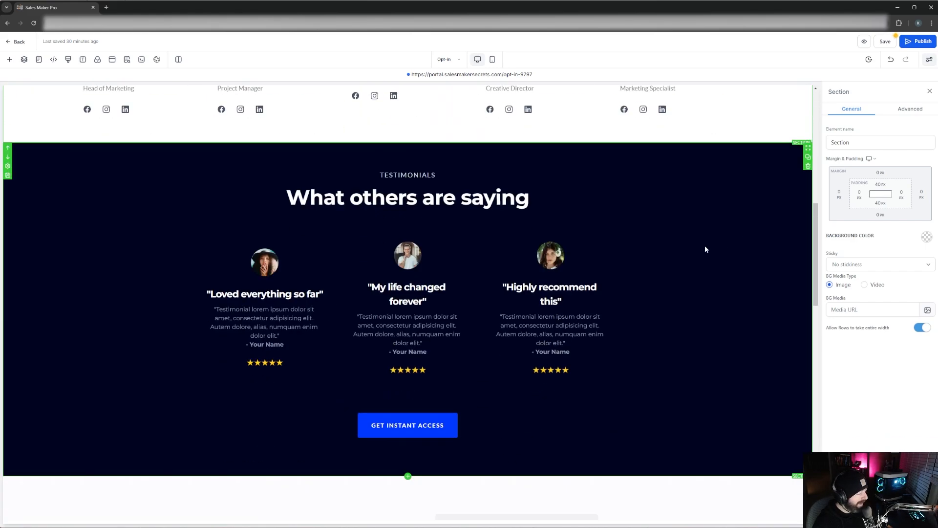
scroll(704, 249, down, 10)
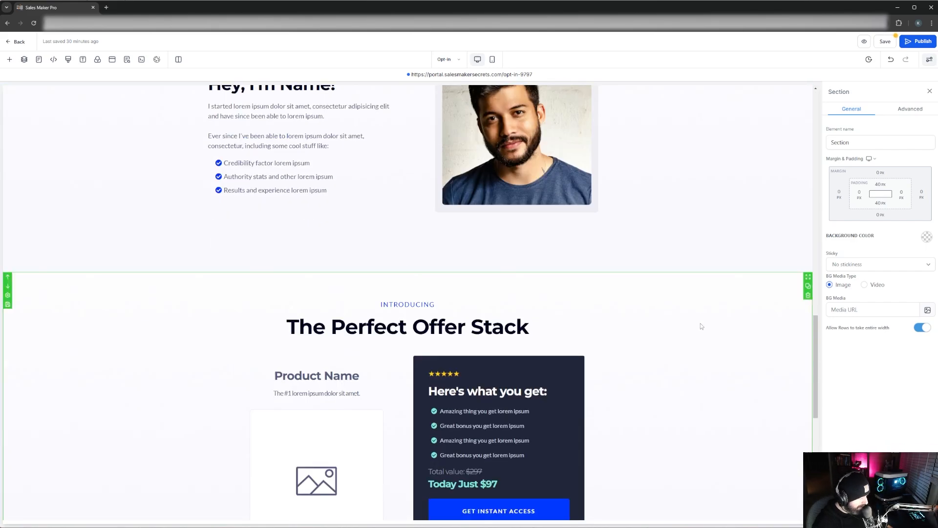
click(701, 327)
scroll(718, 303, down, 2)
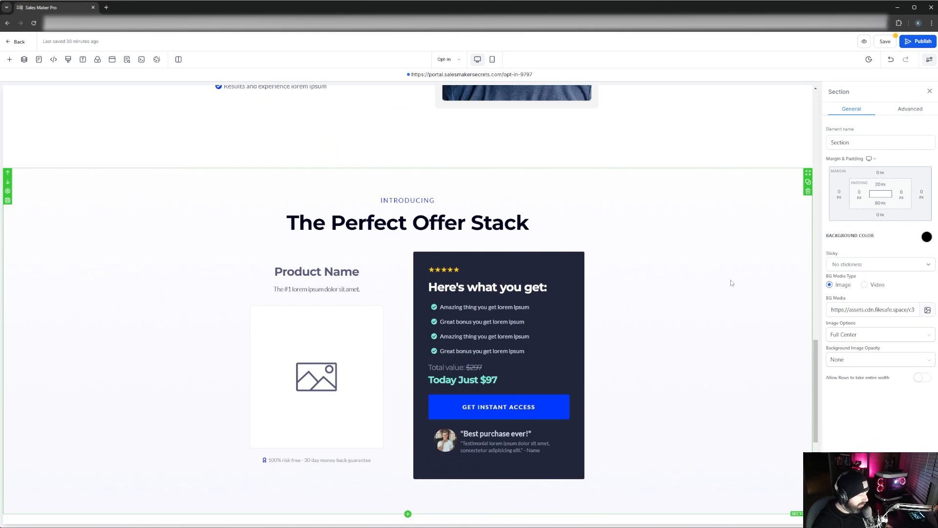
Remove the background image URL from the Perfect Offer Stack section.
scroll(731, 283, up, 9)
scroll(723, 313, down, 8)
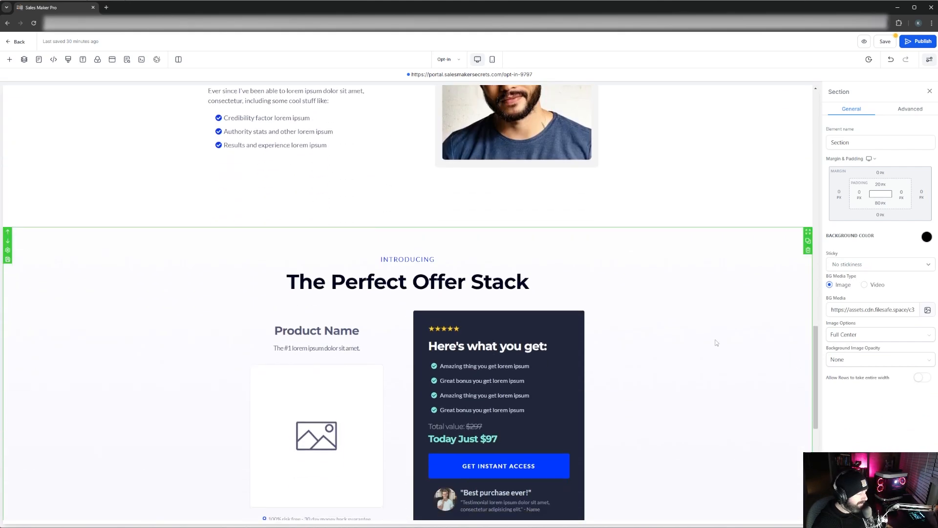
scroll(813, 323, up, 2)
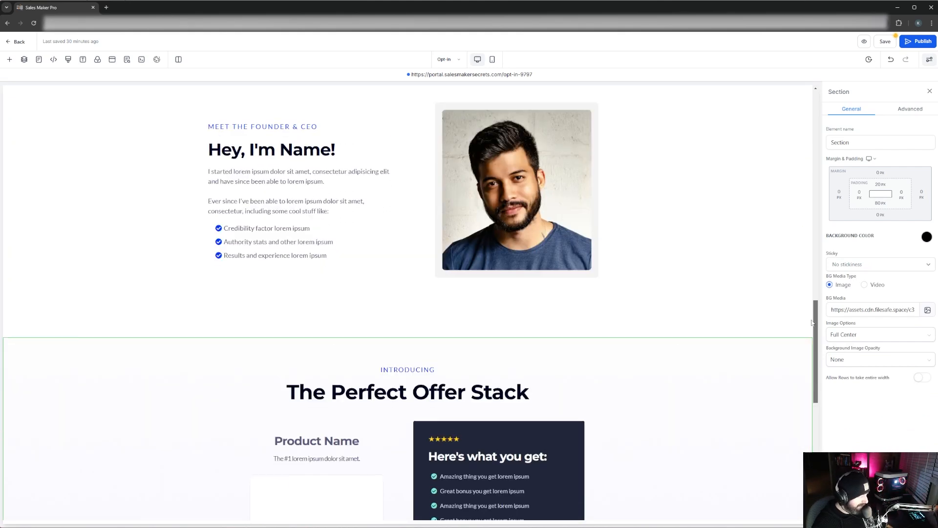
scroll(812, 322, down, 2)
double_click(856, 309)
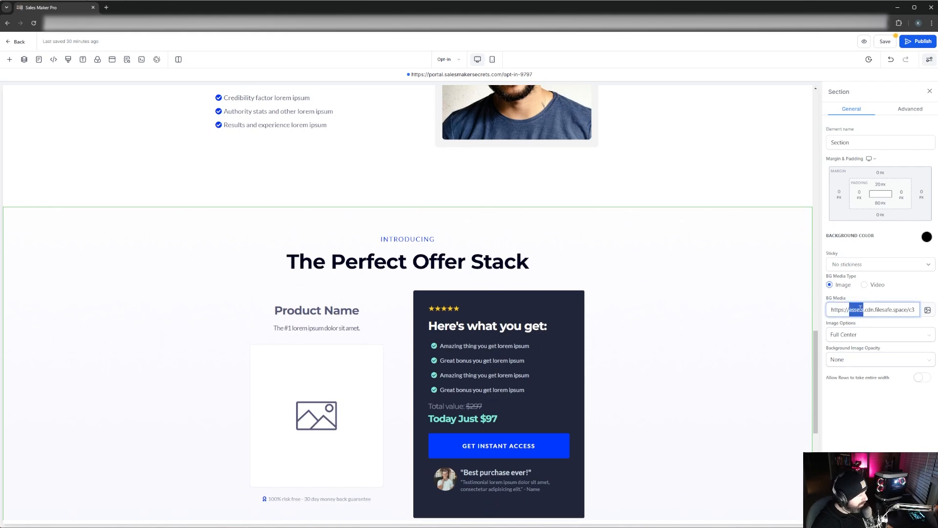
key(ctrl+a)
key(BackSpace)
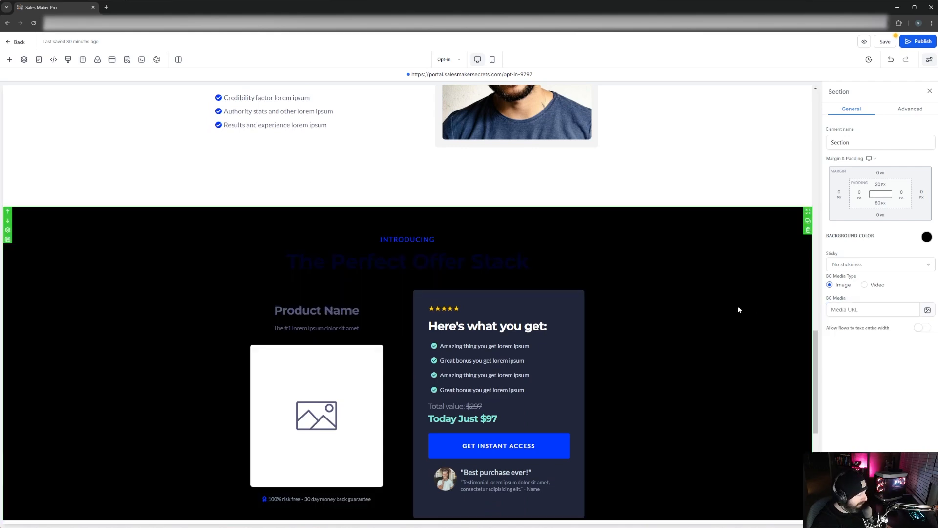
Check the testimonials section's background color and apply the same dark navy to the Perfect Offer Stack section.
drag(816, 342, 732, 222)
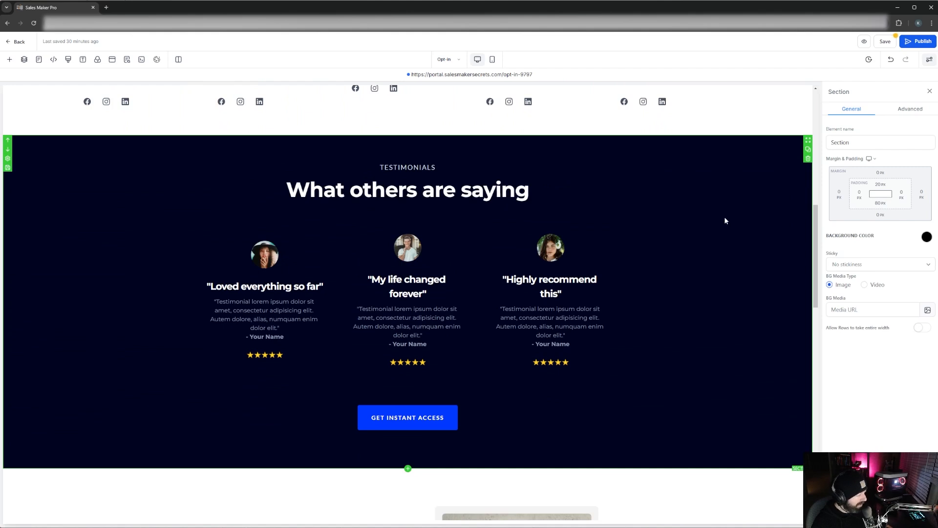
click(926, 237)
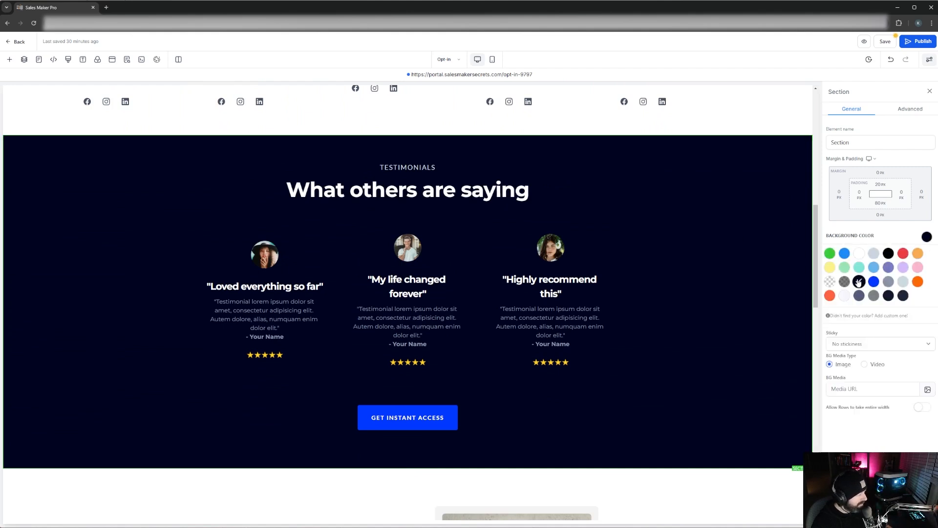
scroll(730, 336, down, 8)
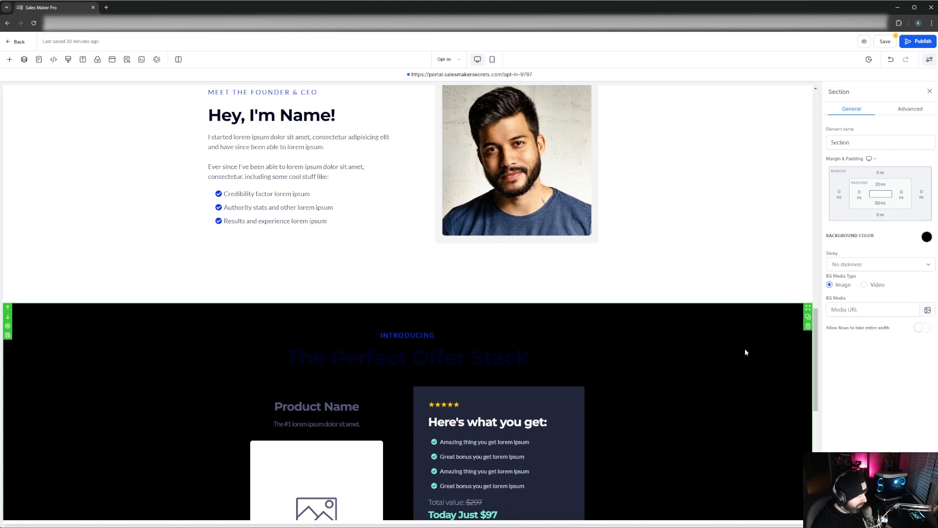
click(928, 237)
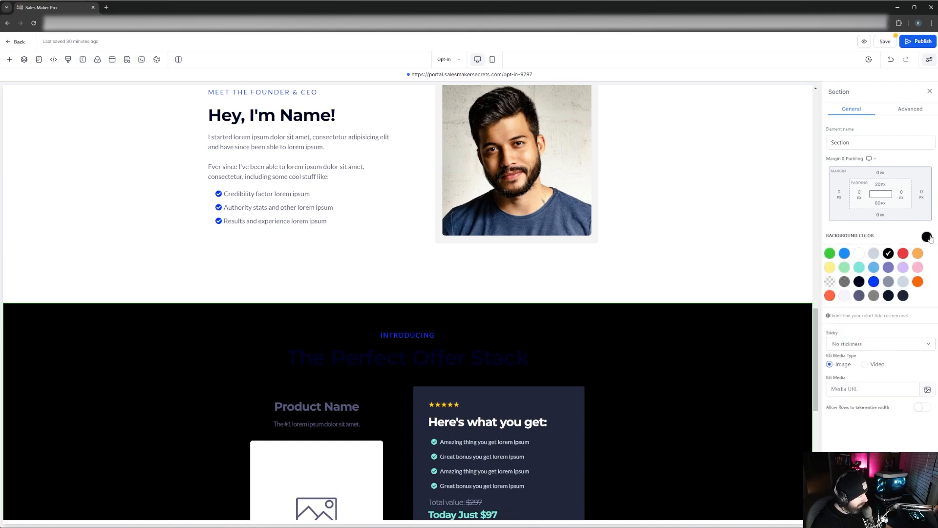
click(859, 282)
click(734, 289)
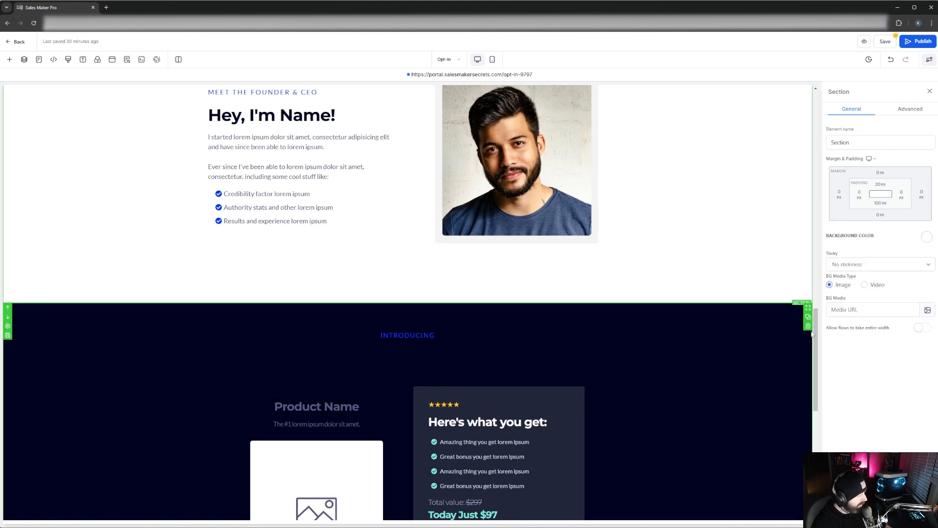
Set both the text color and the bold text color of the Perfect Offer Stack headline to white.
scroll(809, 334, up, 2)
scroll(698, 274, down, 5)
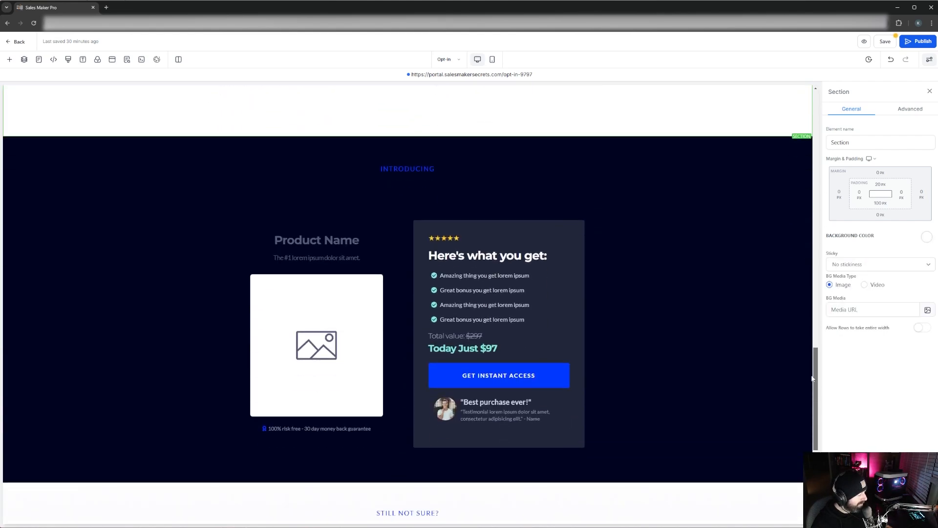
click(477, 191)
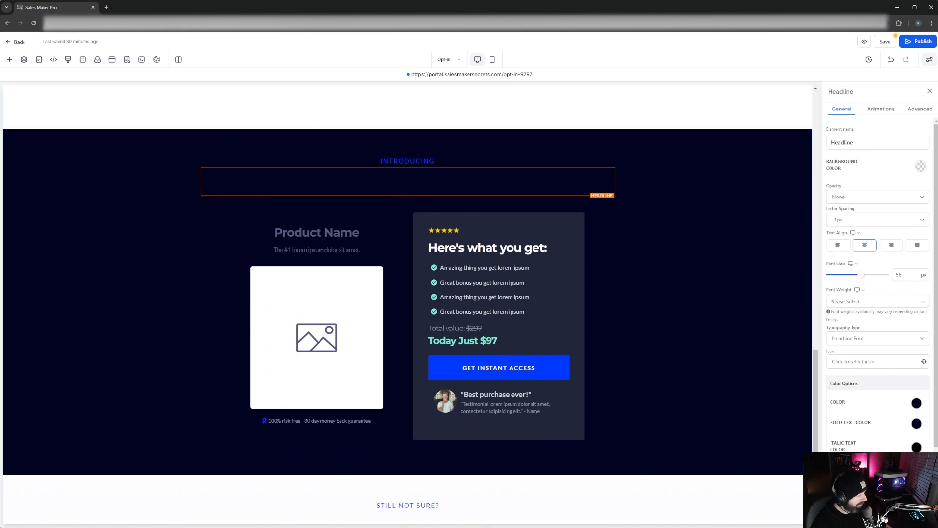
click(916, 403)
scroll(937, 267, down, 2)
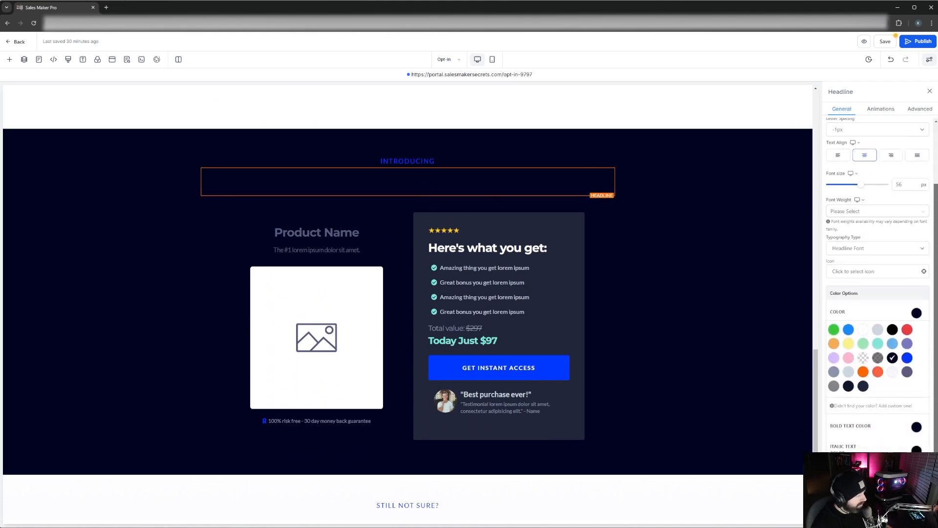
click(865, 329)
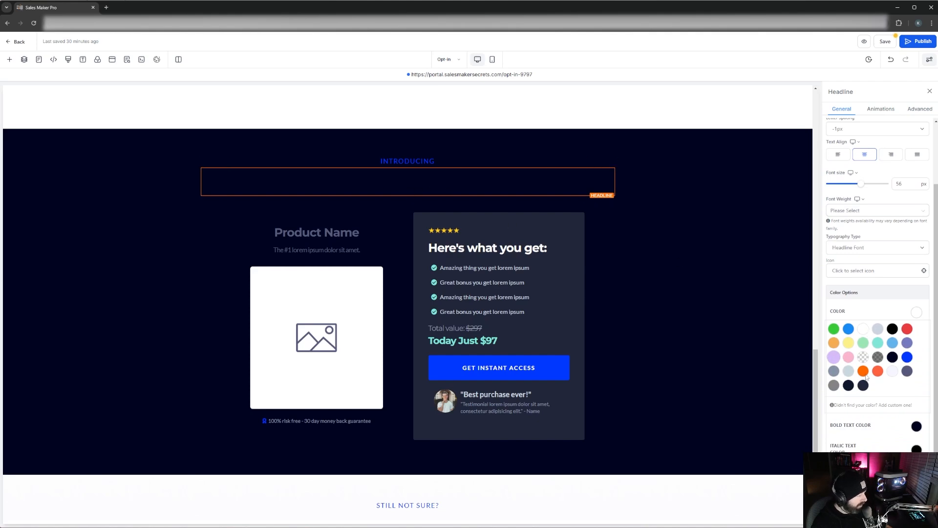
click(917, 426)
click(865, 443)
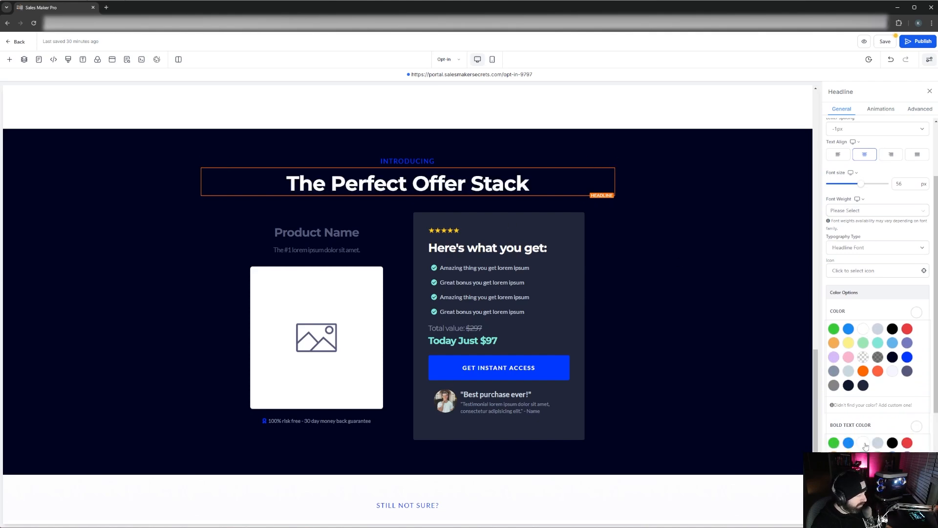
click(802, 374)
Add the prebuilt white footer with five link columns and move it below the Frequently Asked Questions section.
drag(816, 369, 809, 98)
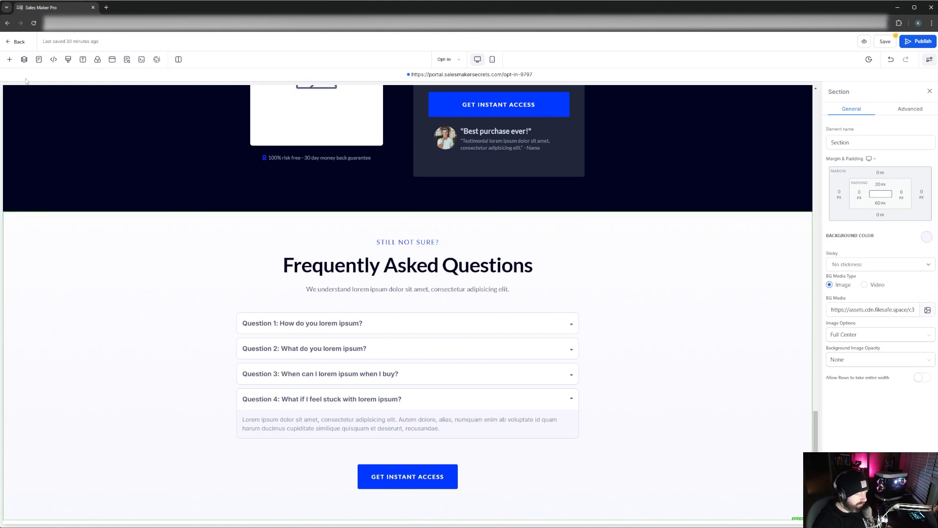
click(8, 61)
click(86, 152)
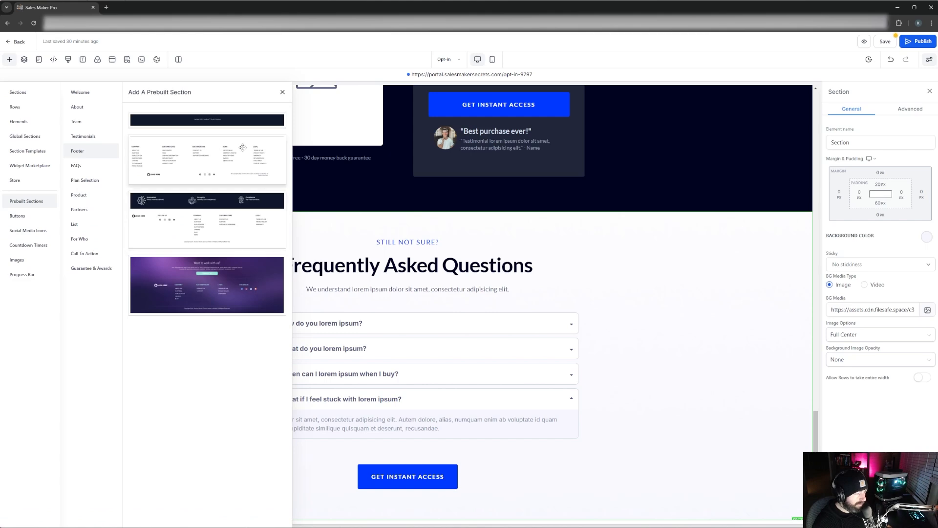
drag(210, 161, 456, 460)
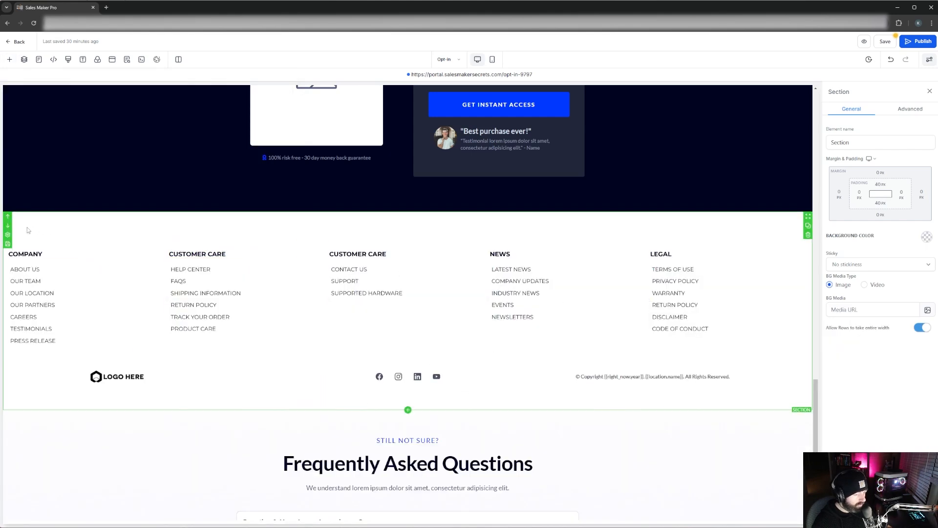
click(7, 227)
scroll(489, 323, down, 4)
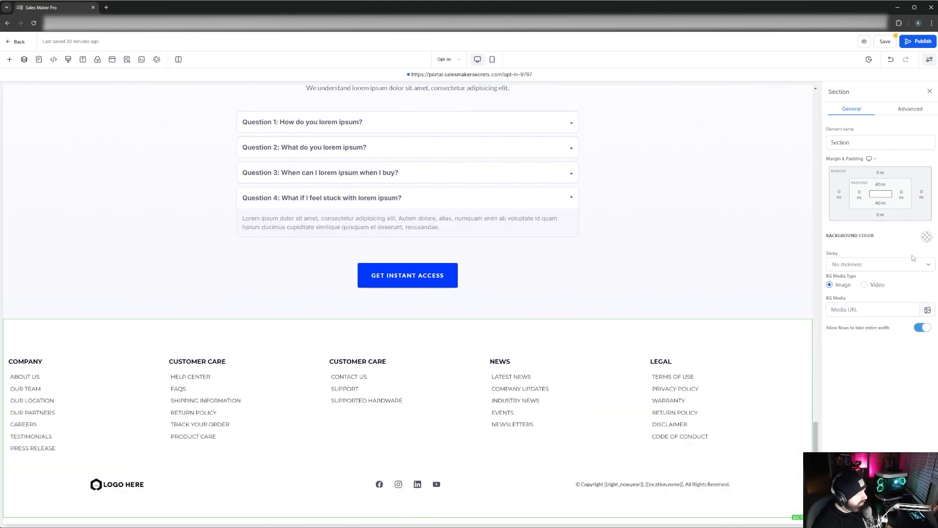
Try the dark navy background color on the footer section.
click(927, 237)
click(859, 282)
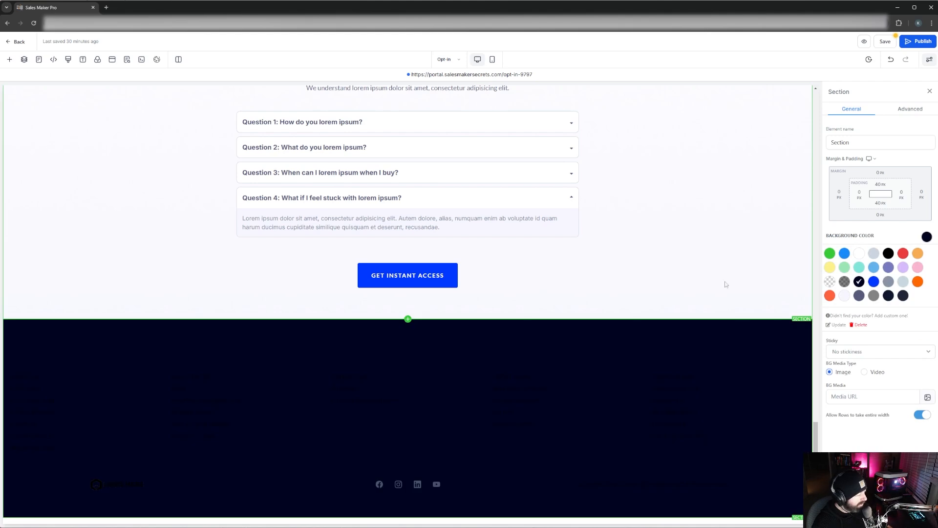
click(703, 363)
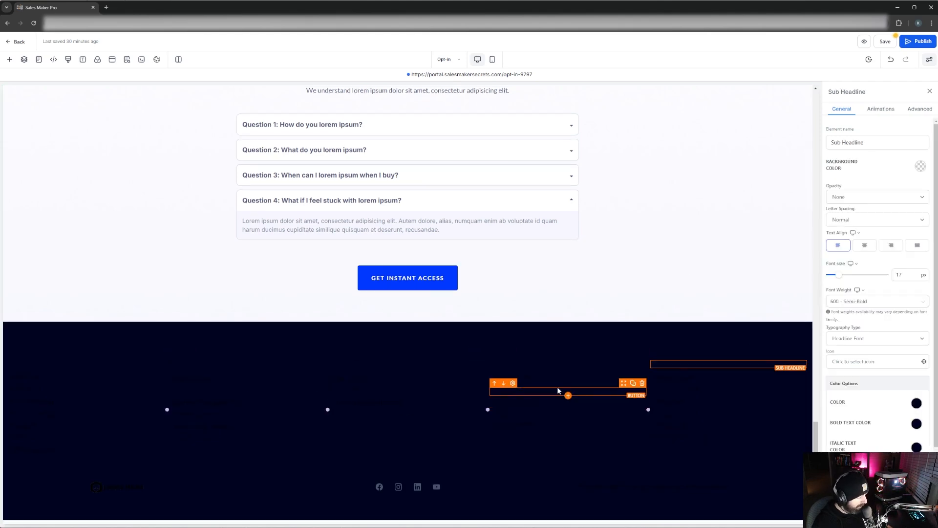
Set the footer section's background color to white.
click(583, 335)
click(927, 237)
click(860, 253)
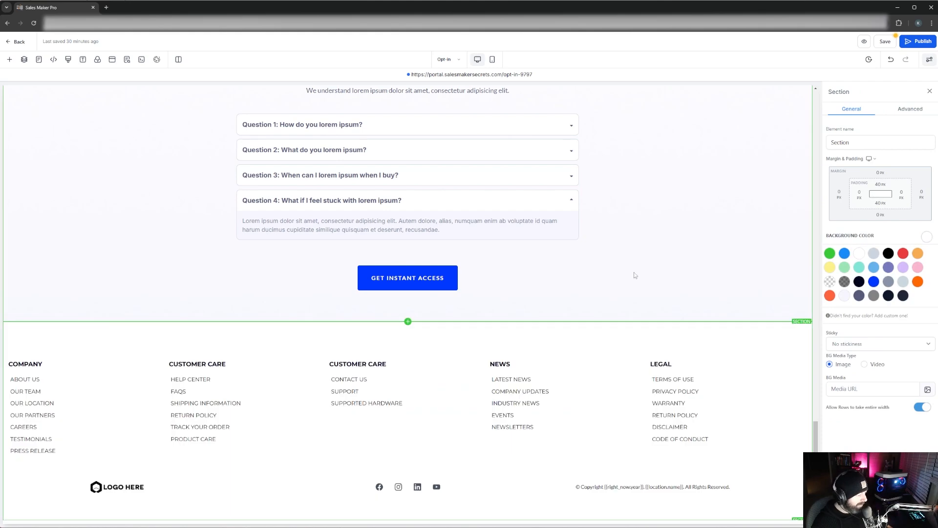
scroll(677, 275, up, 20)
click(806, 114)
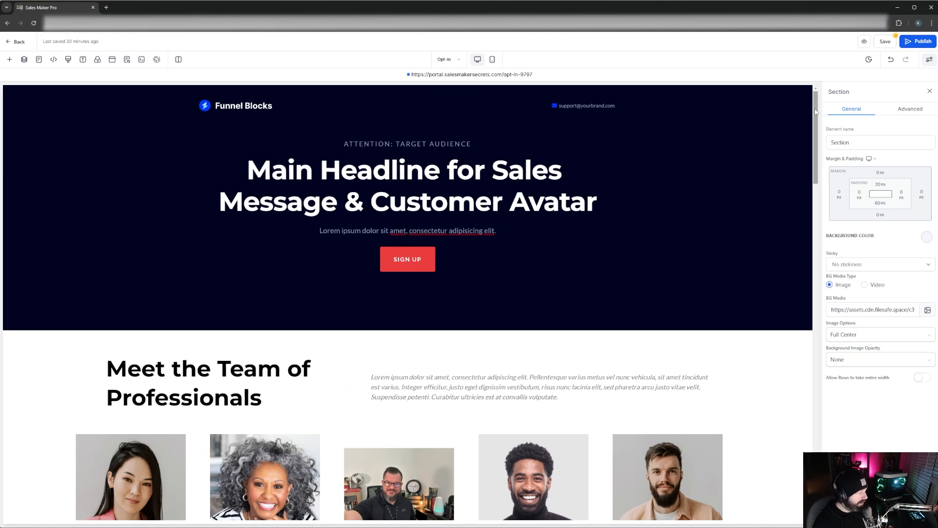
scroll(812, 115, down, 1)
triple_click(510, 164)
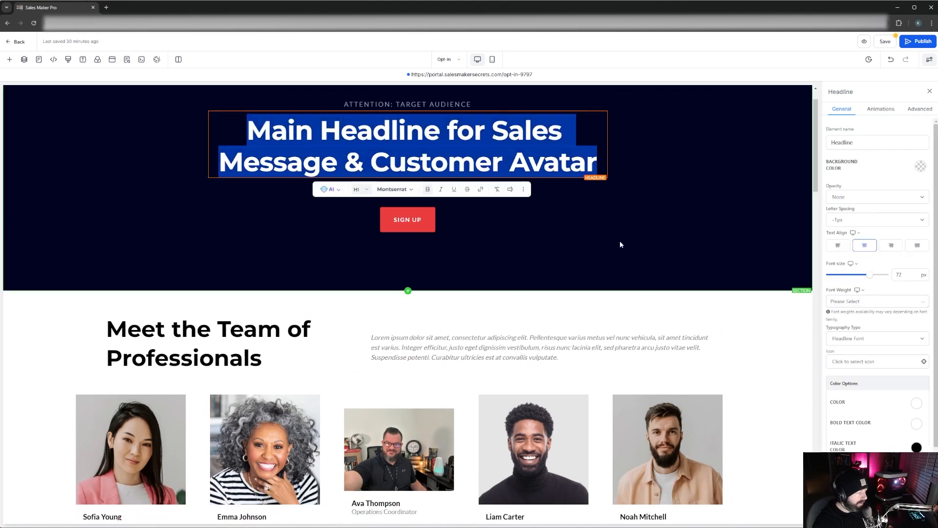
click(682, 235)
Delete the fifth team member's photo and column, and clone the third member's column in the same row.
scroll(498, 288, down, 3)
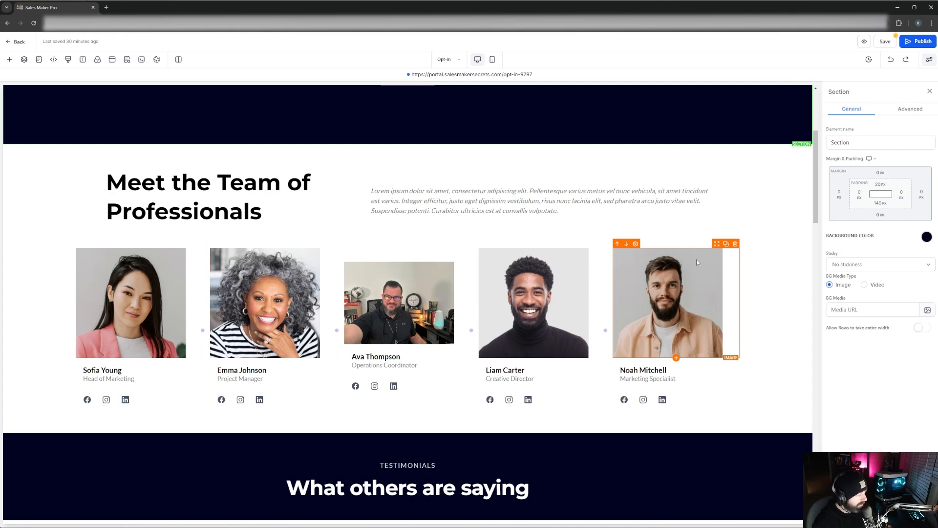
click(736, 244)
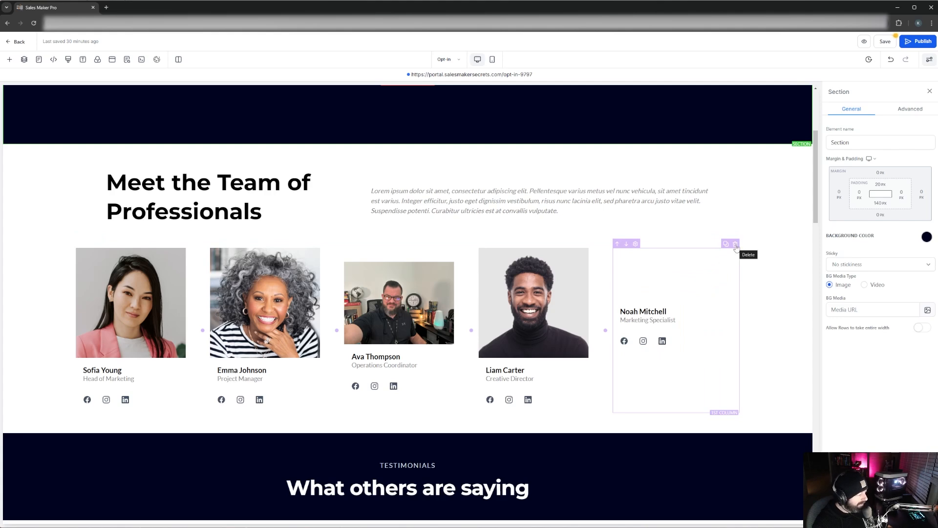
click(736, 244)
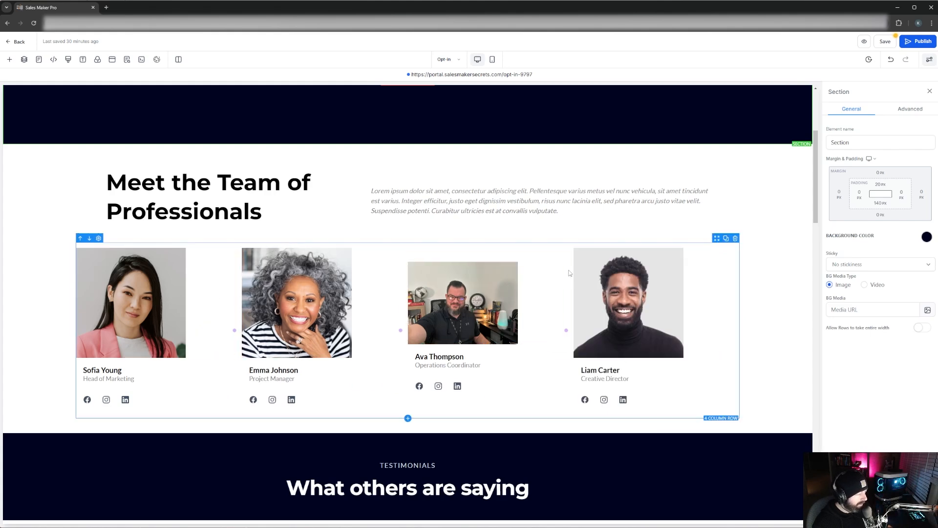
click(565, 331)
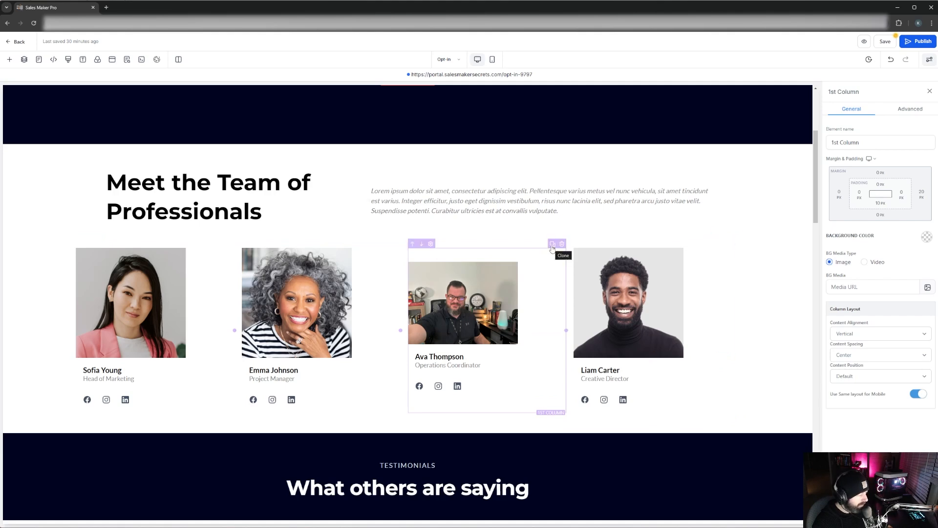
click(552, 244)
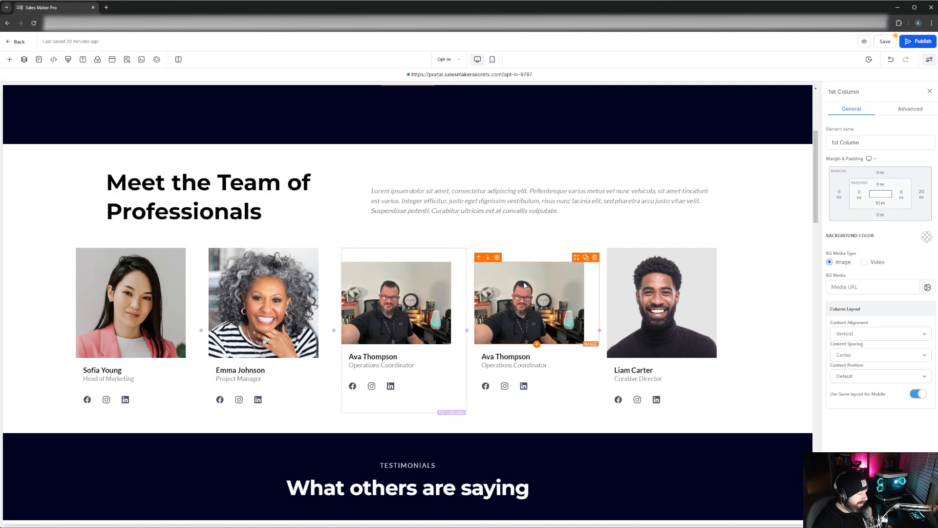
Delete the "Highly recommend this" testimonial column and clone the "My life changed forever" column twice.
scroll(524, 286, down, 7)
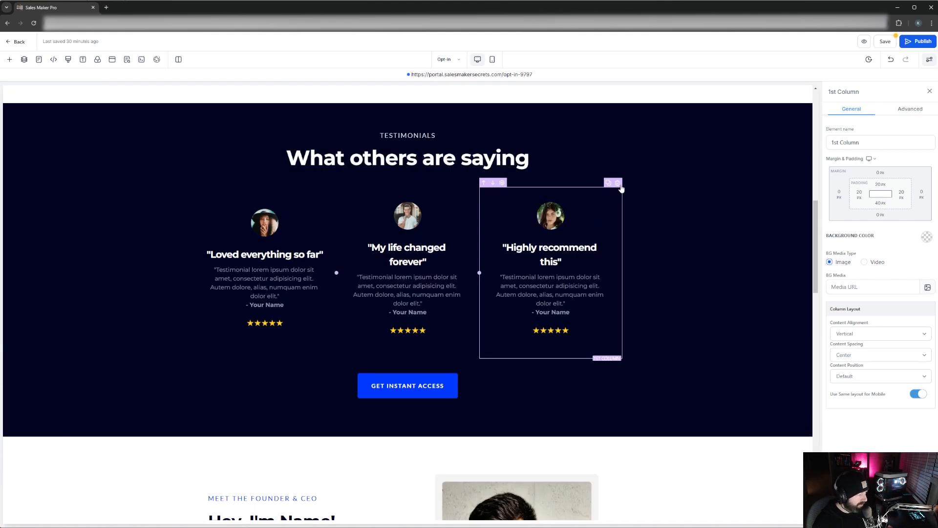
click(619, 183)
click(606, 183)
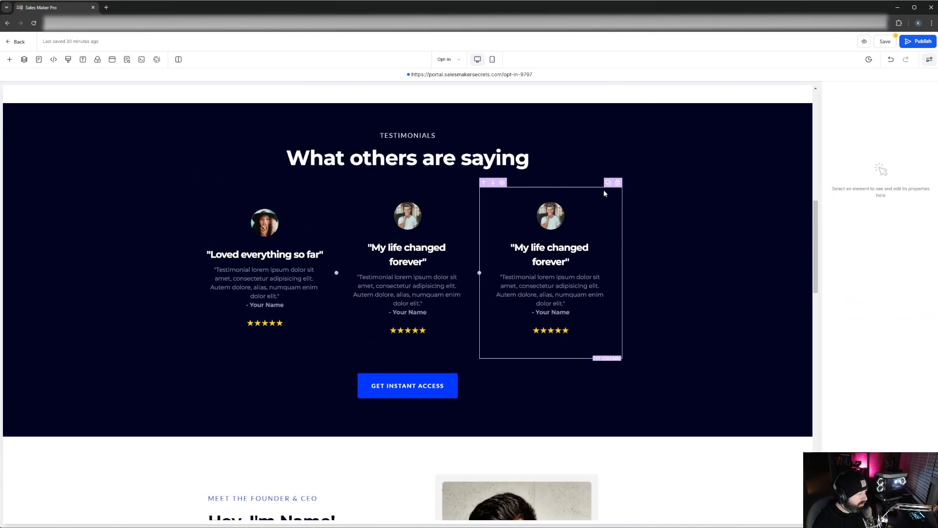
click(608, 183)
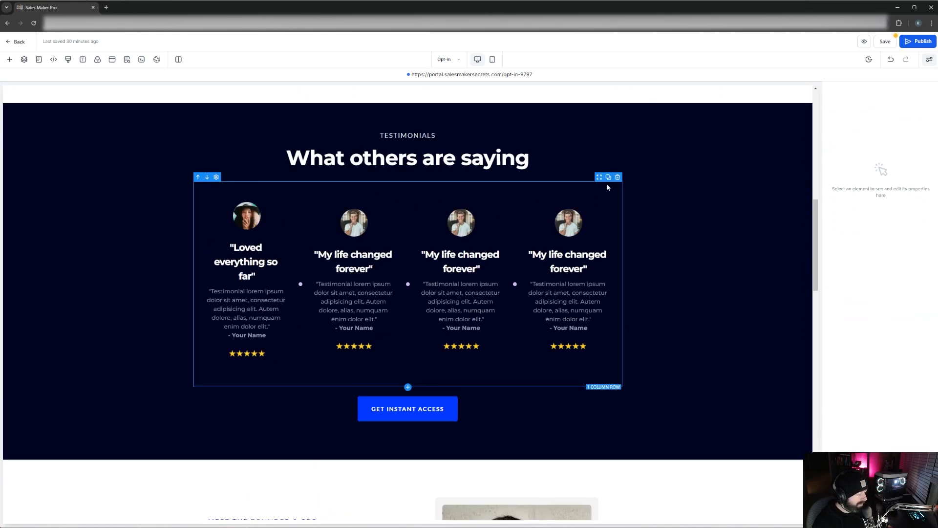
Clone the Meet the Founder & CEO section and move the lower copy's photo column ahead of its text column.
scroll(646, 268, down, 6)
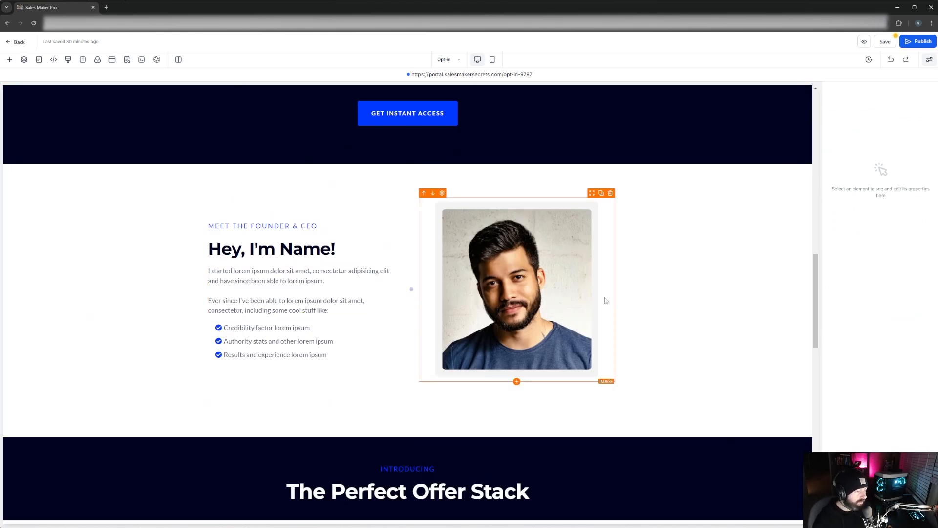
scroll(695, 284, down, 1)
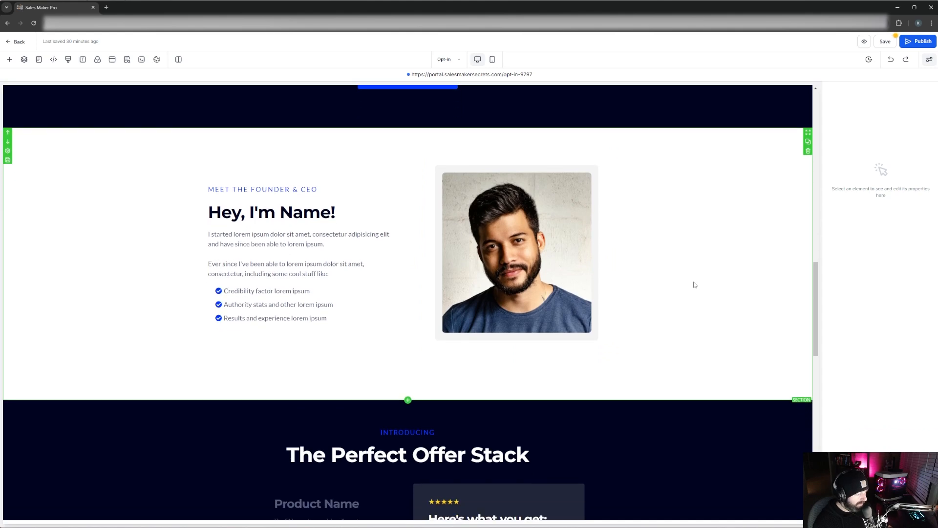
click(807, 144)
scroll(611, 269, down, 6)
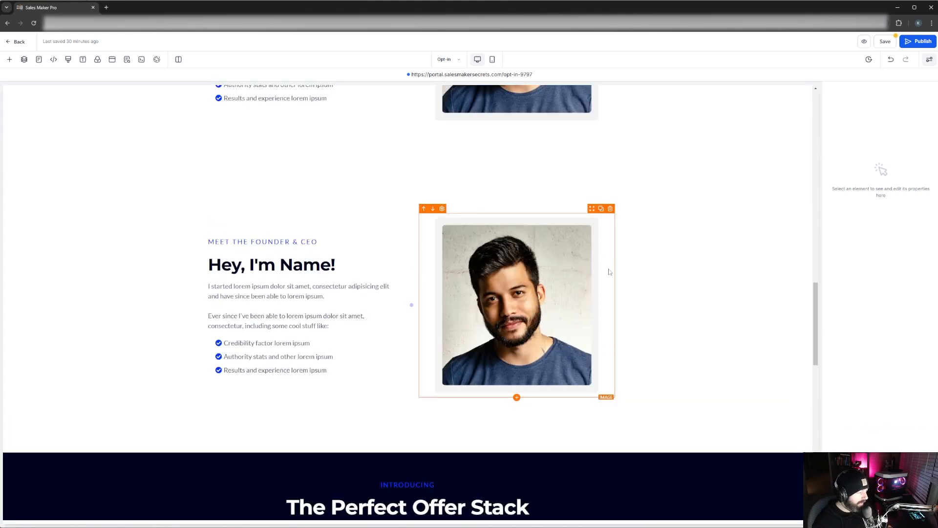
click(623, 265)
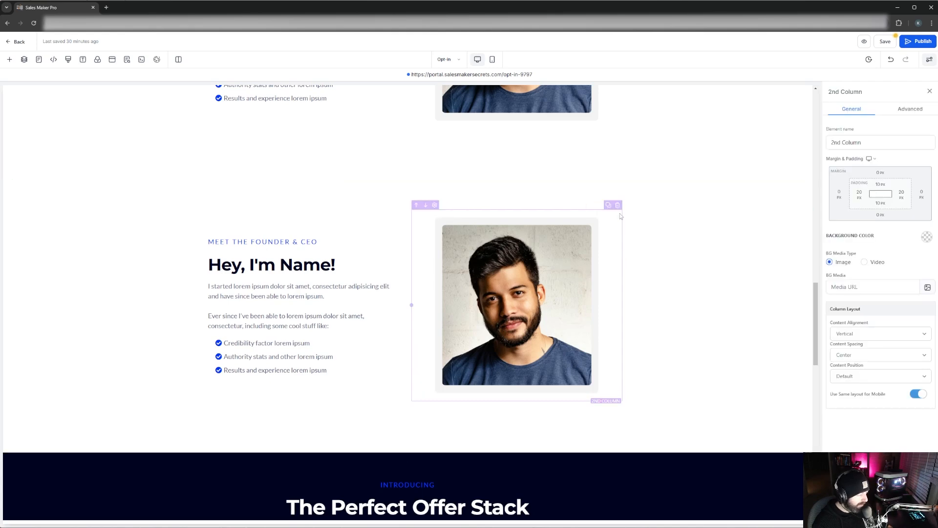
click(416, 205)
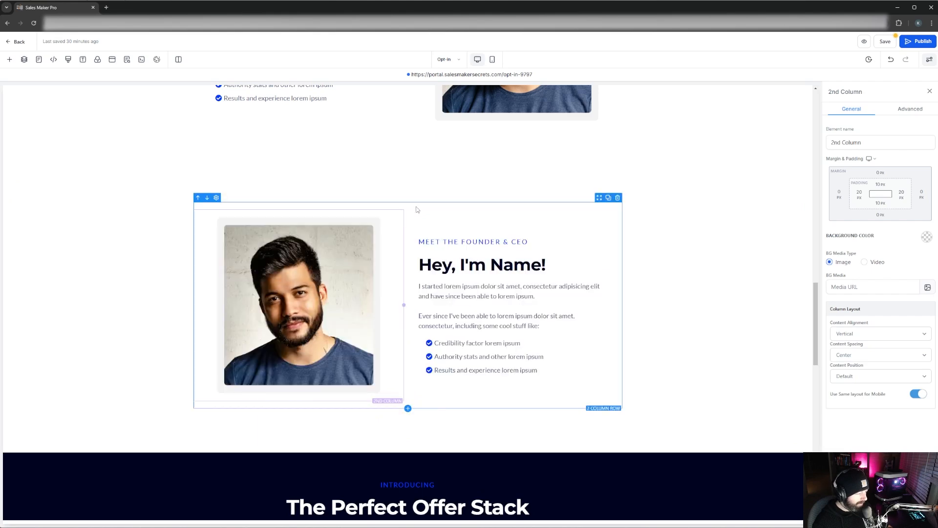